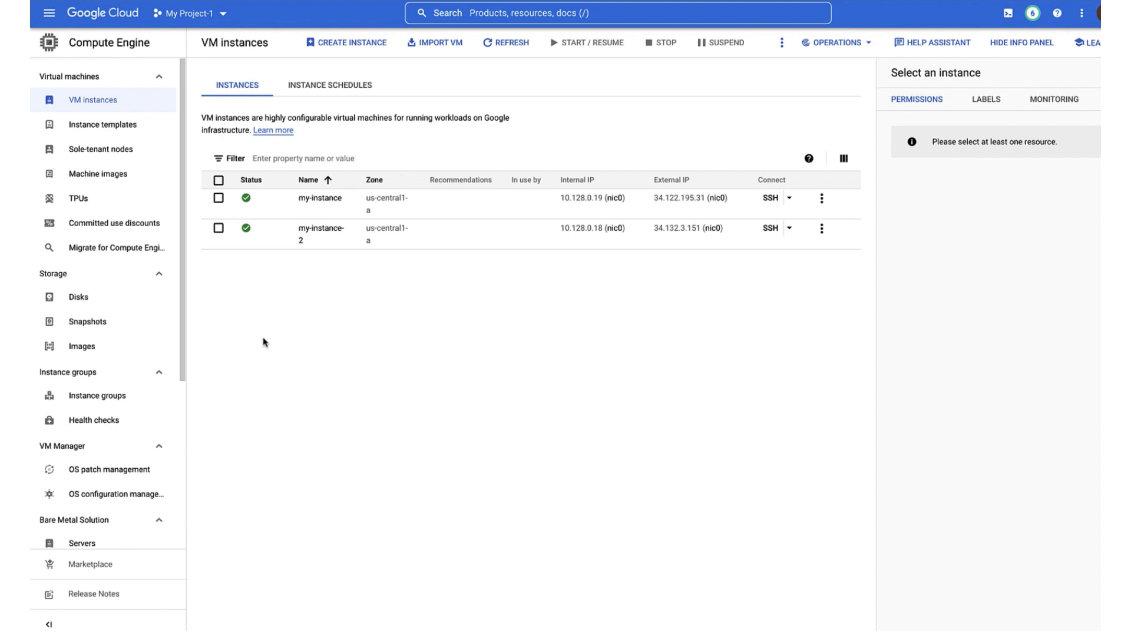
Edit my-instance to tick 'Enable connecting to serial ports' under Remote access and save
{"action": "left_click", "coordinate": [319, 199]}
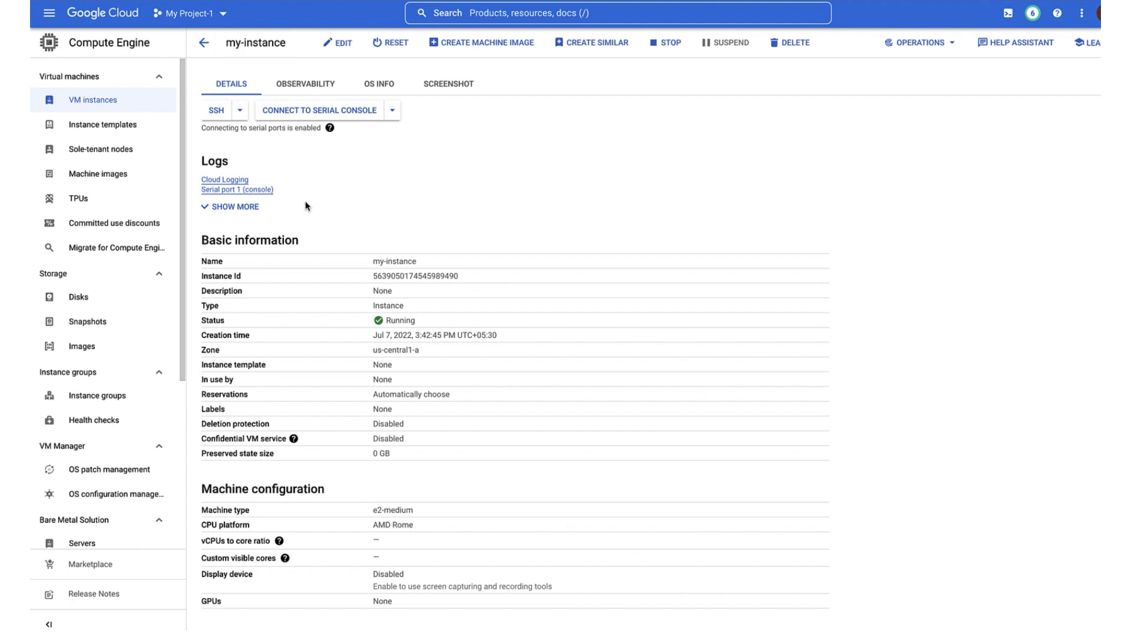
{"action": "left_click", "coordinate": [338, 42]}
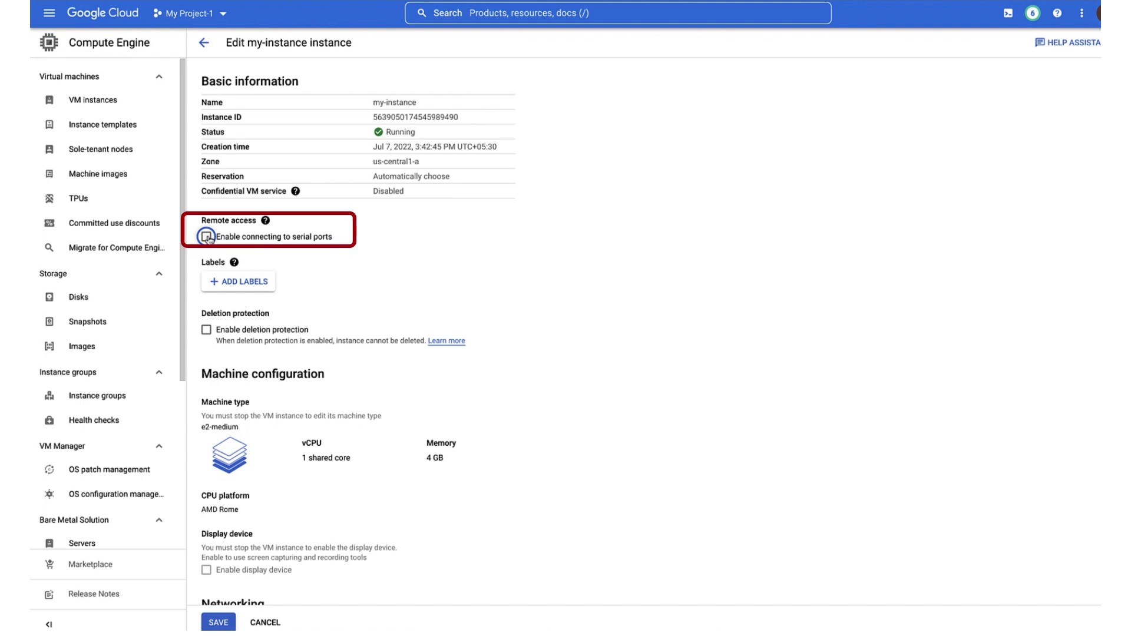
{"action": "left_click", "coordinate": [206, 236]}
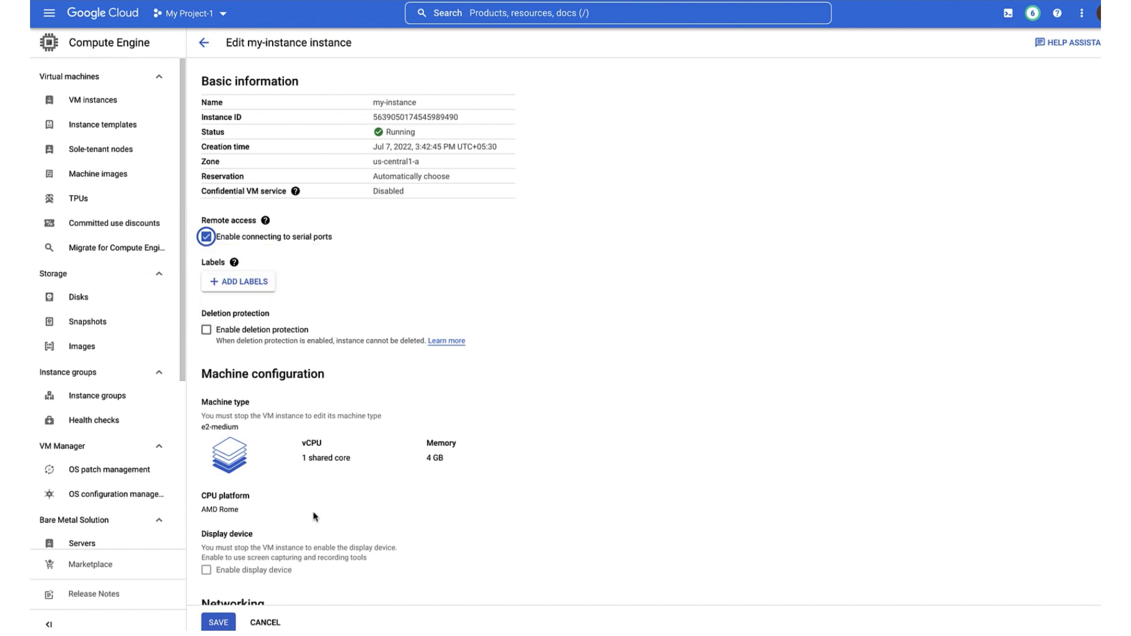
{"action": "left_click", "coordinate": [217, 623]}
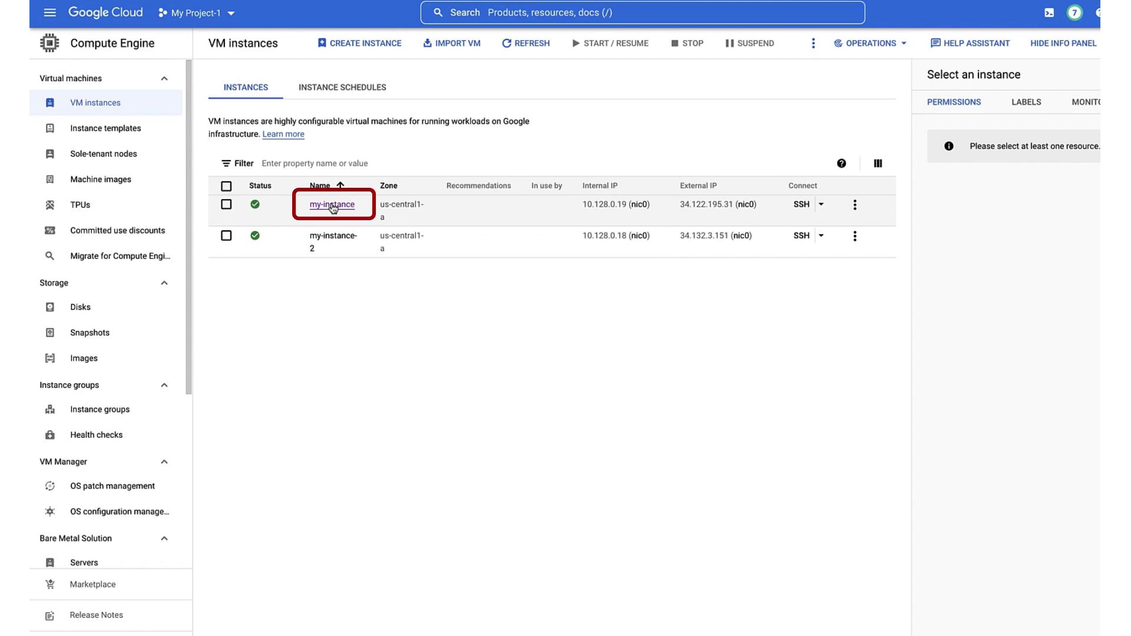
Open the my-instance details page from the VM instances list
{"action": "left_click", "coordinate": [333, 206]}
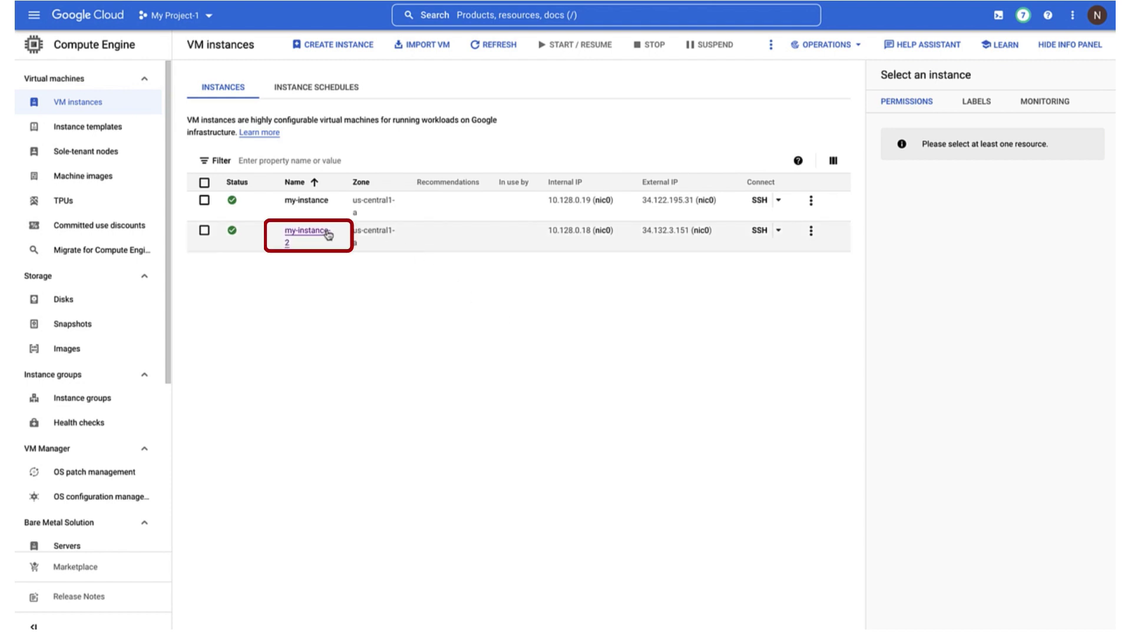
Paste the chpasswd/usermod script for myuser into my-instance-2's Startup script field and save
{"action": "left_click", "coordinate": [307, 231]}
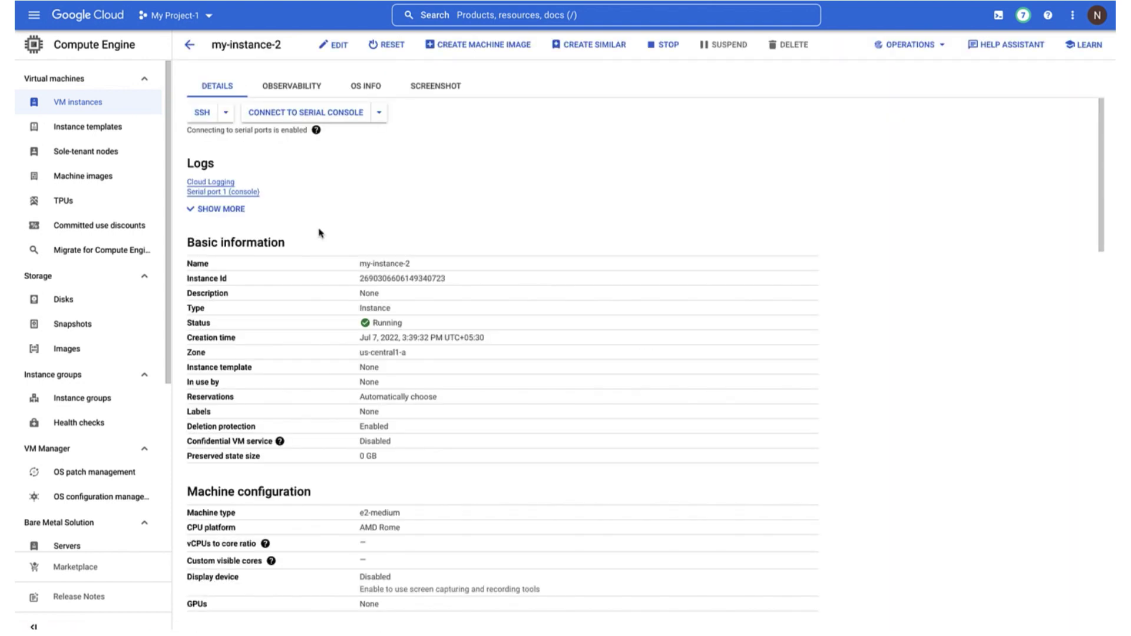
{"action": "left_click", "coordinate": [333, 45]}
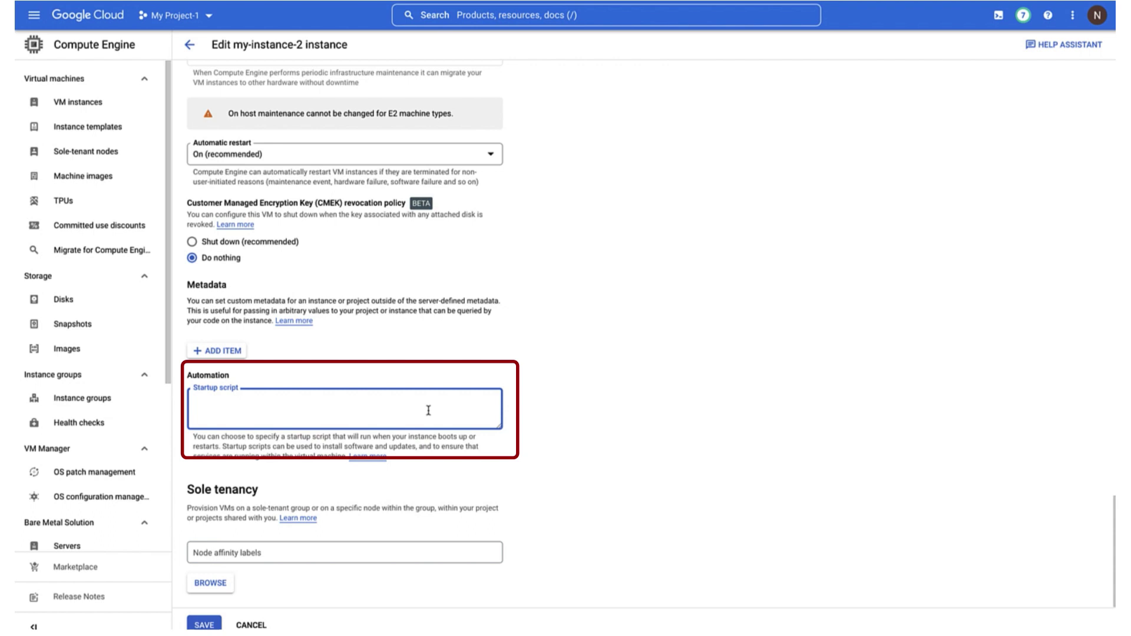
{"action": "key", "text": "ctrl+v"}
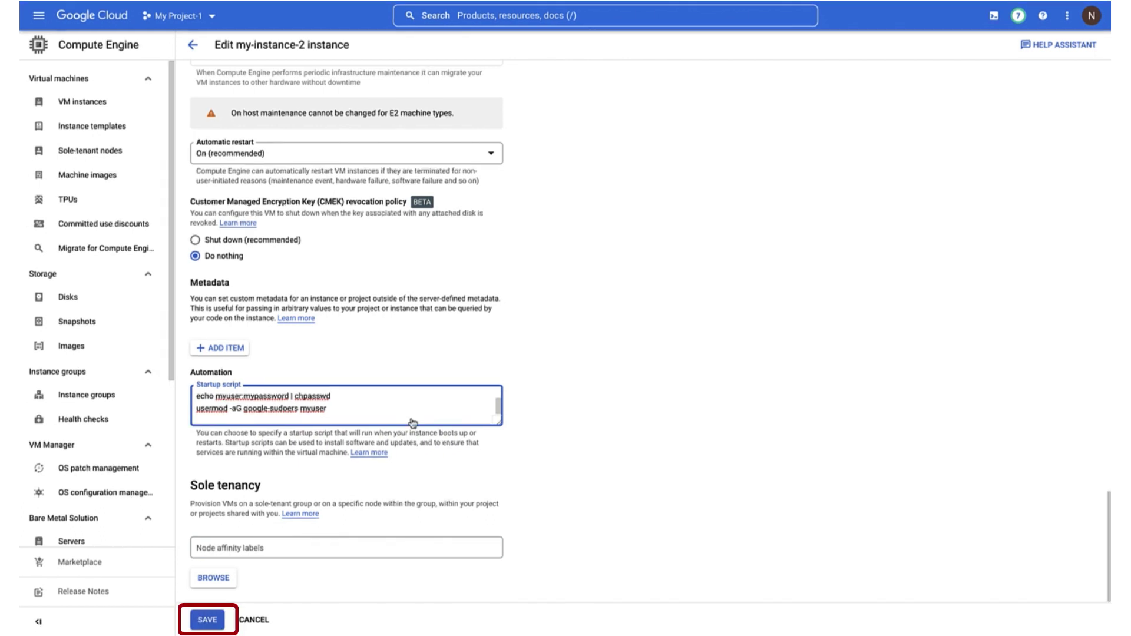
{"action": "left_click", "coordinate": [206, 620]}
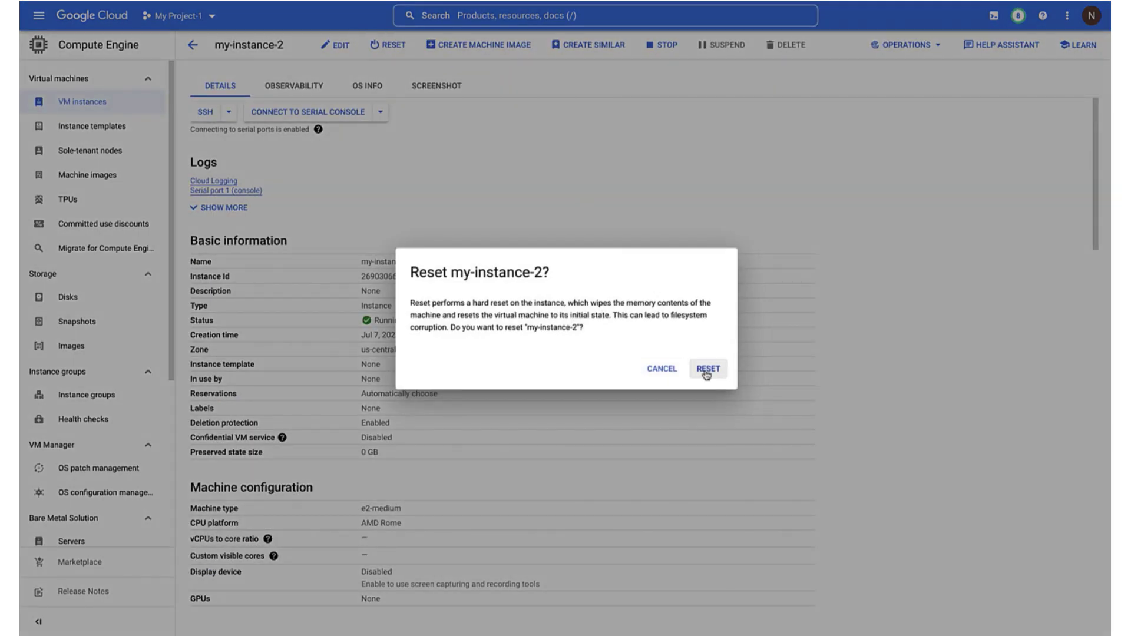
Hard-reset my-instance-2, open its serial console, and log in as myuser
{"action": "left_click", "coordinate": [706, 370]}
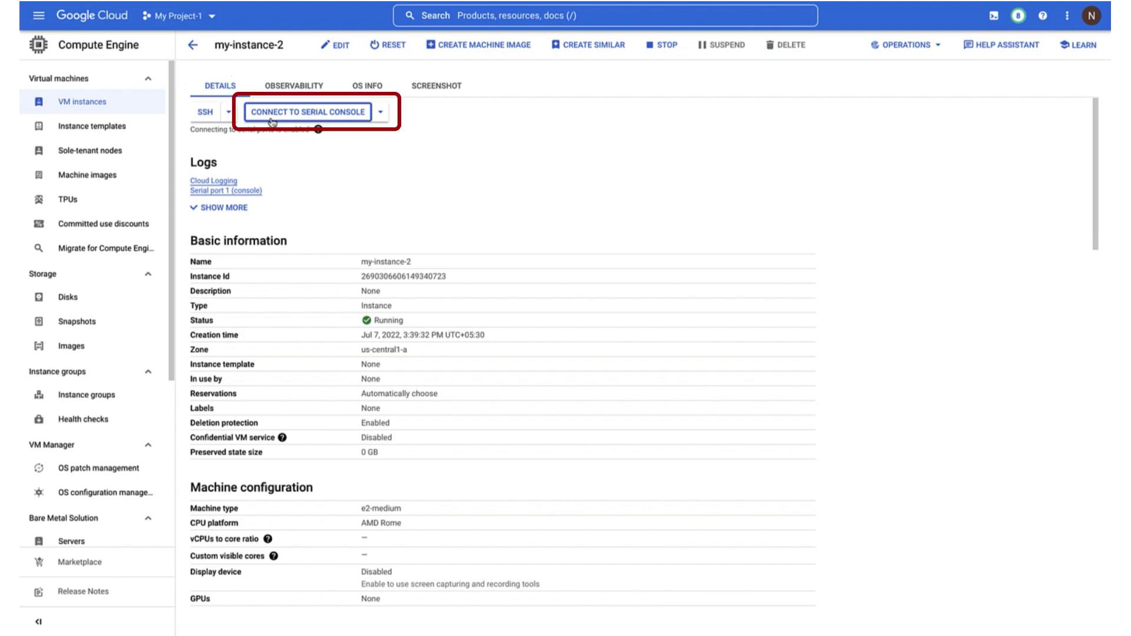
{"action": "left_click", "coordinate": [286, 115]}
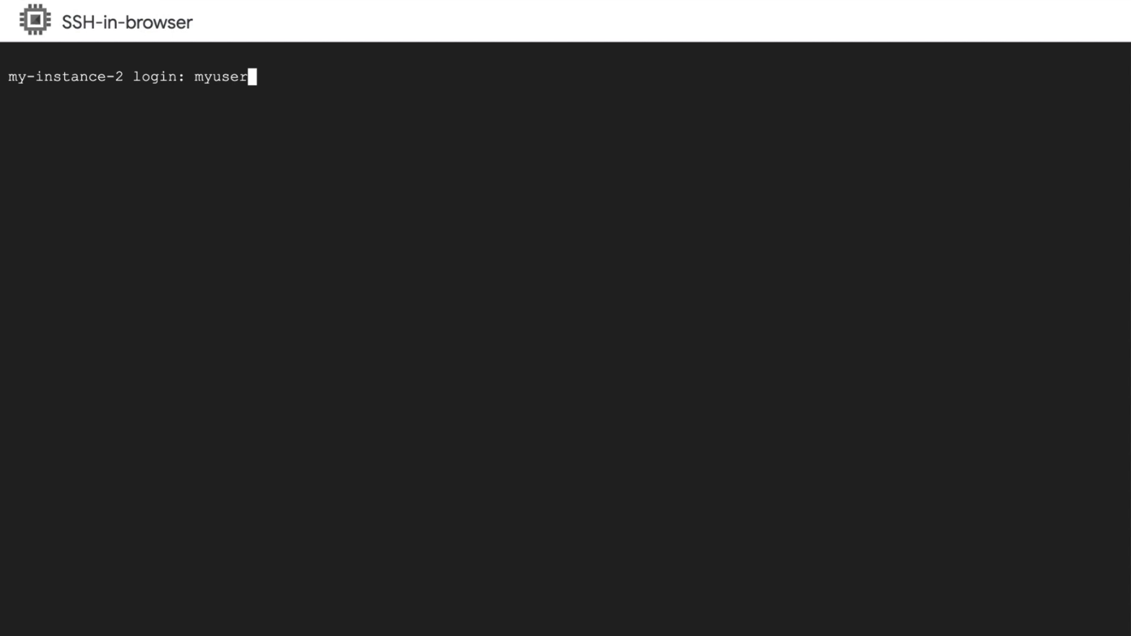
{"action": "key", "text": "Return"}
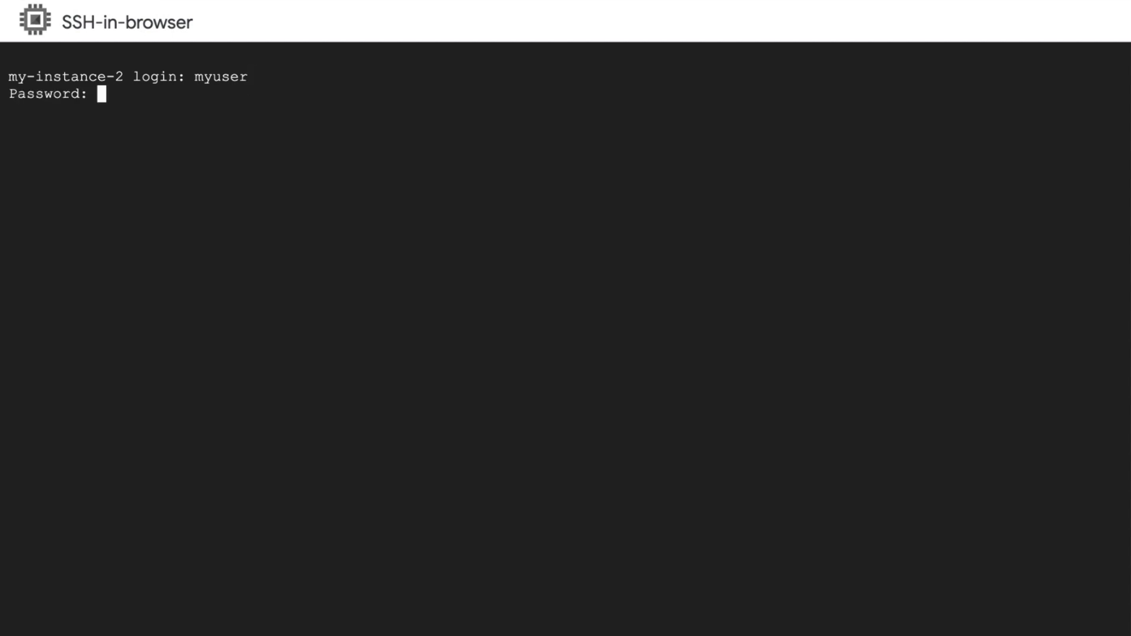
{"action": "type", "text": "password"}
{"action": "key", "text": "Return"}
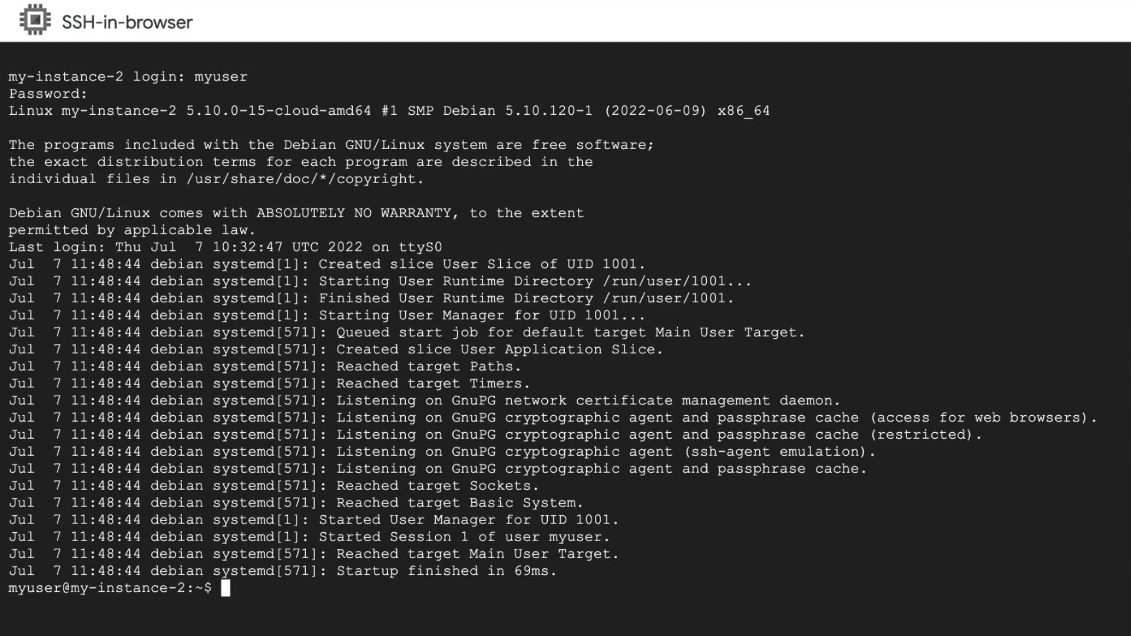